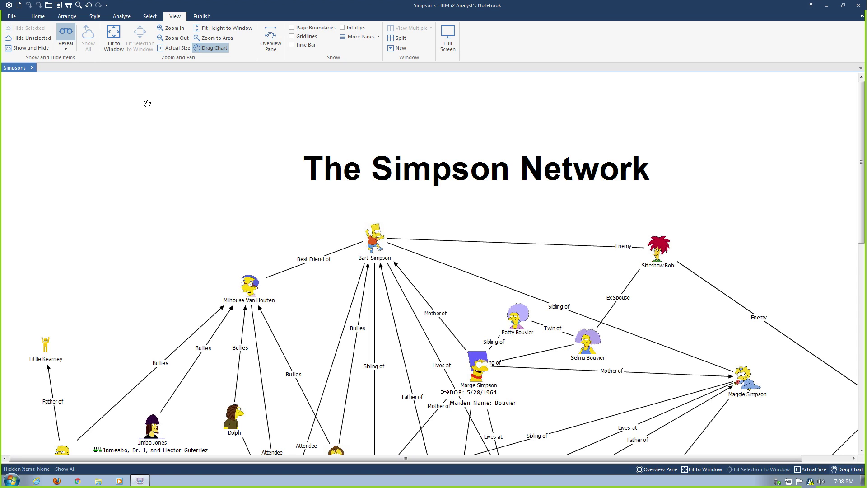
Display the Importer pane and the Insert from Palette pane beside the Simpsons chart.
click(38, 18)
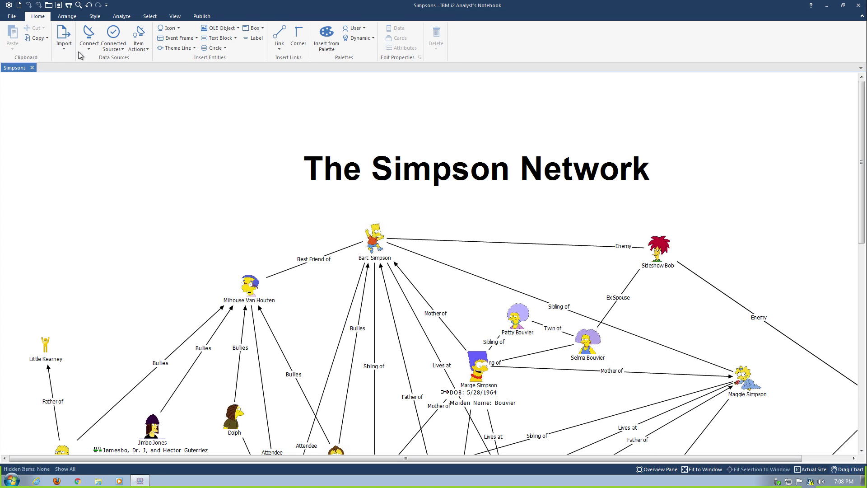
click(64, 46)
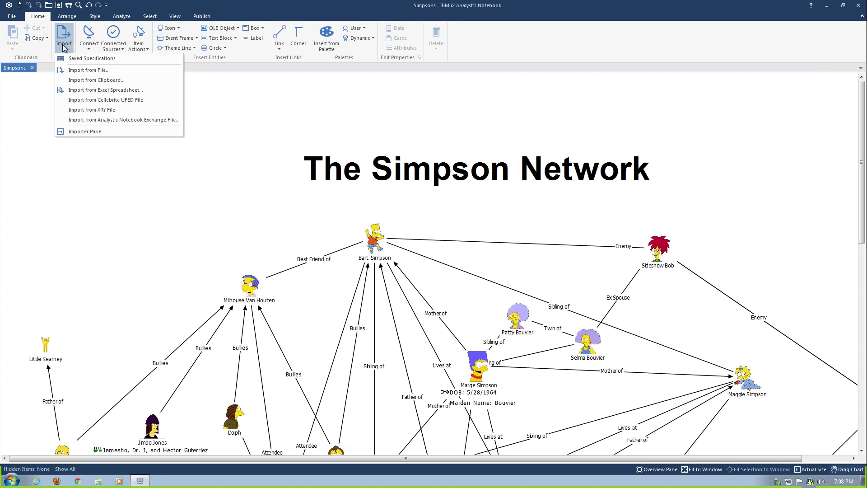
click(86, 131)
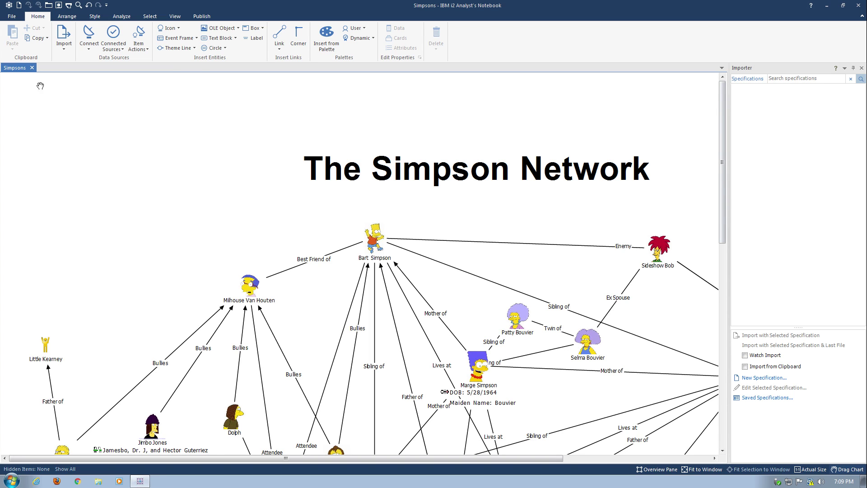
click(321, 38)
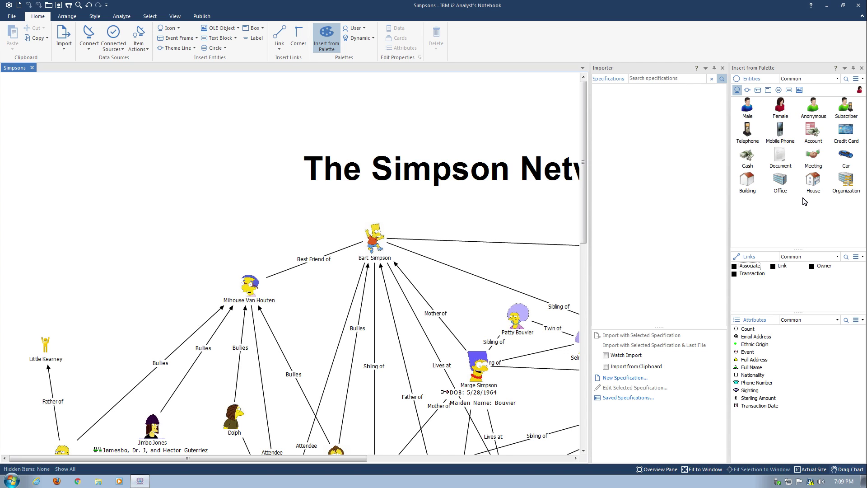
Display the Search pane below the chart and make it taller.
click(122, 17)
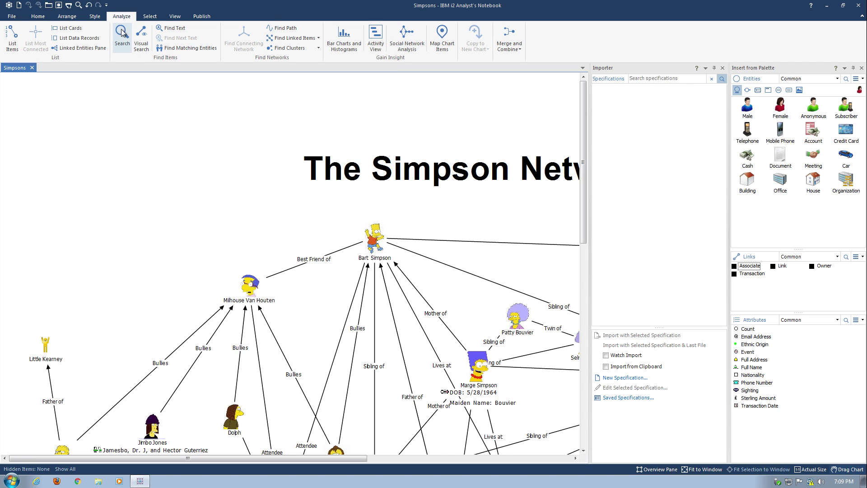
click(122, 36)
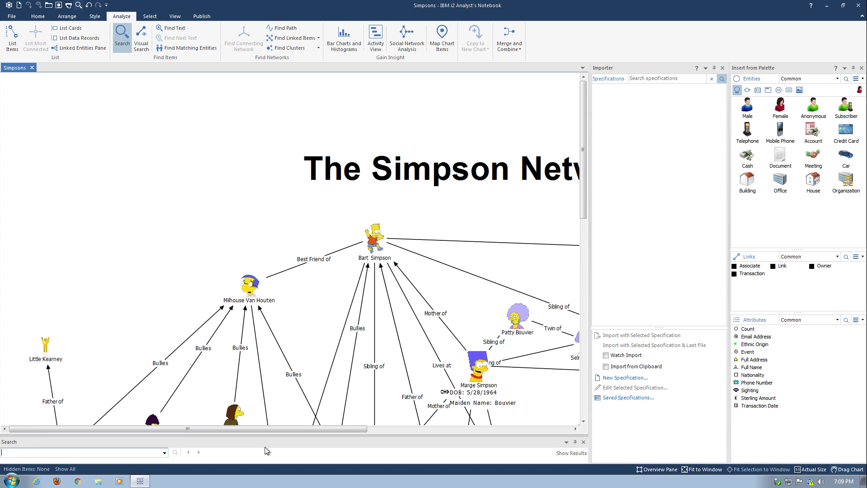
drag(266, 436, 265, 416)
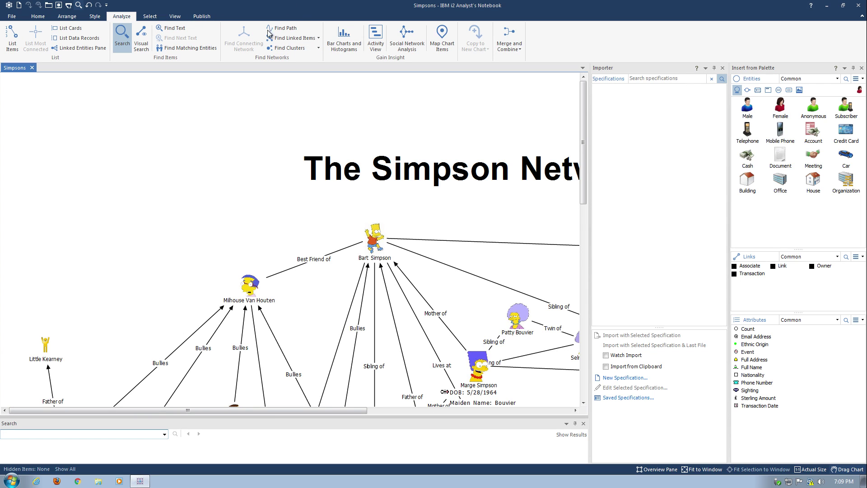
Open the Social Network Analysis and Map Chart Items panes and close both again.
click(407, 38)
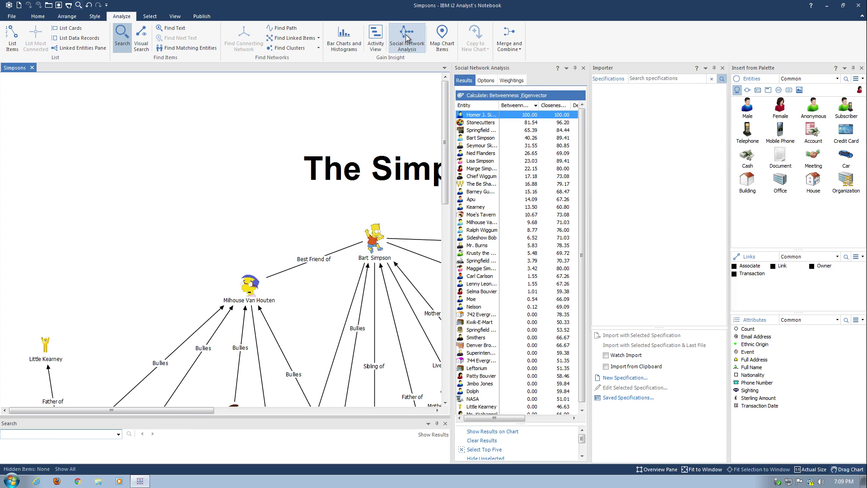
click(442, 38)
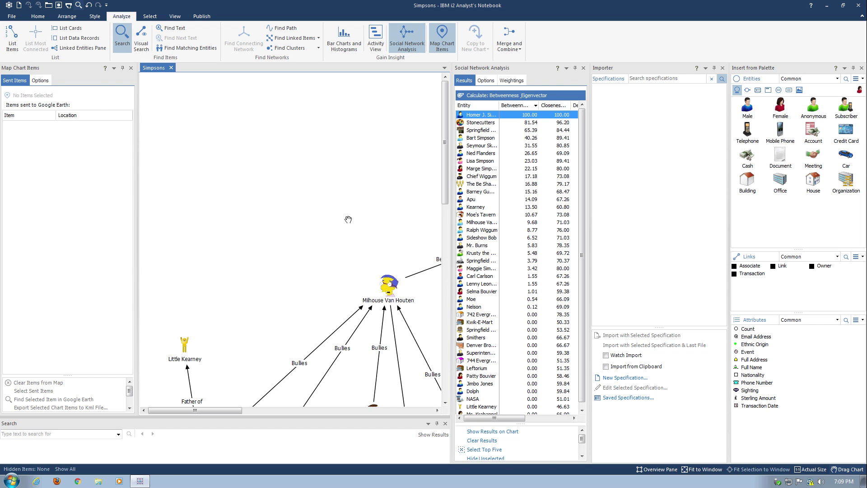
scroll(348, 219, down, 5)
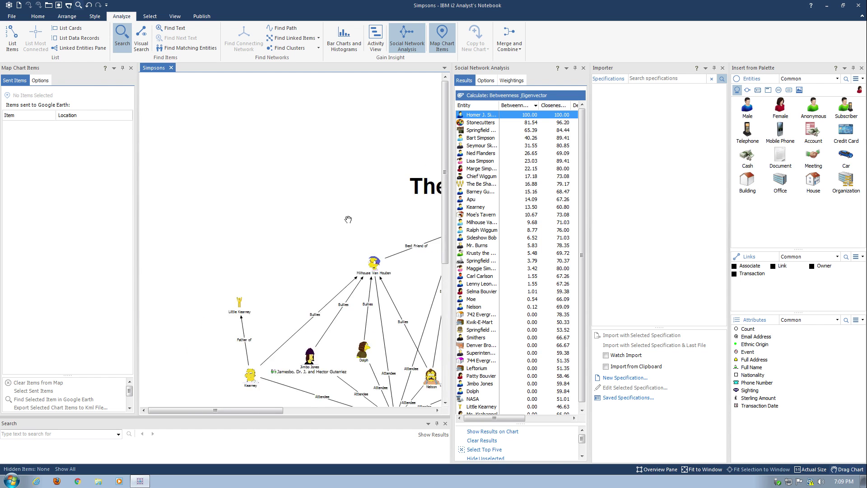
drag(240, 158, 217, 125)
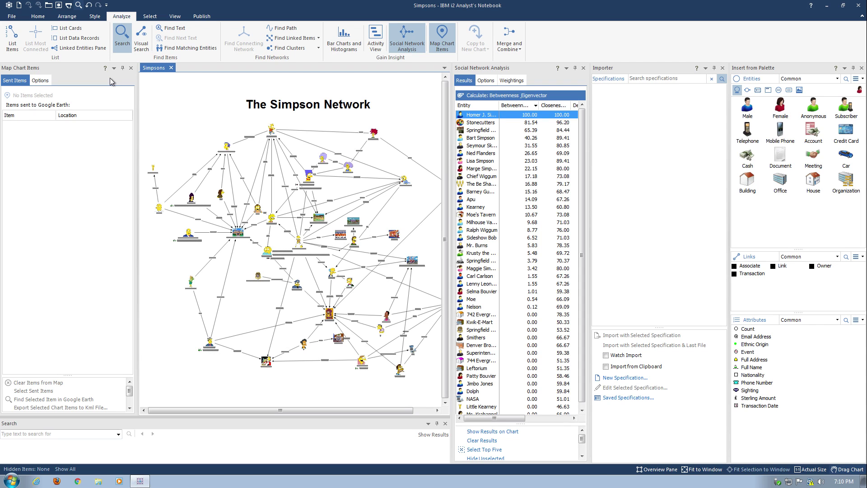
click(131, 69)
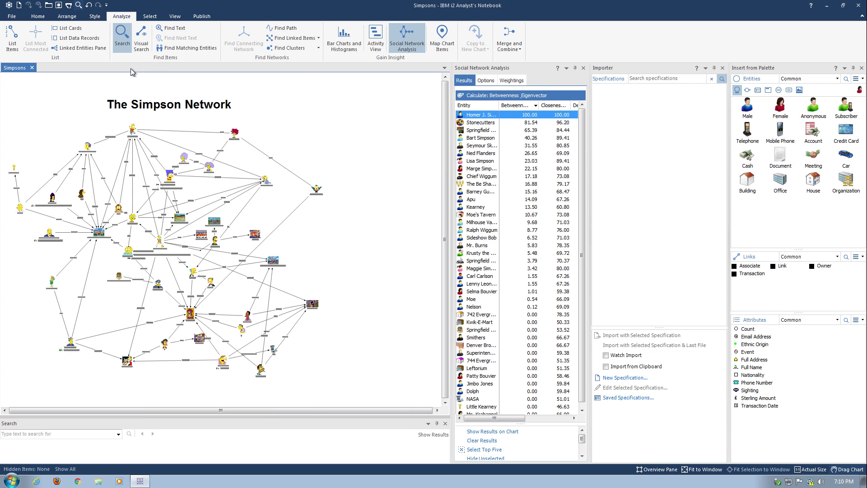
click(583, 68)
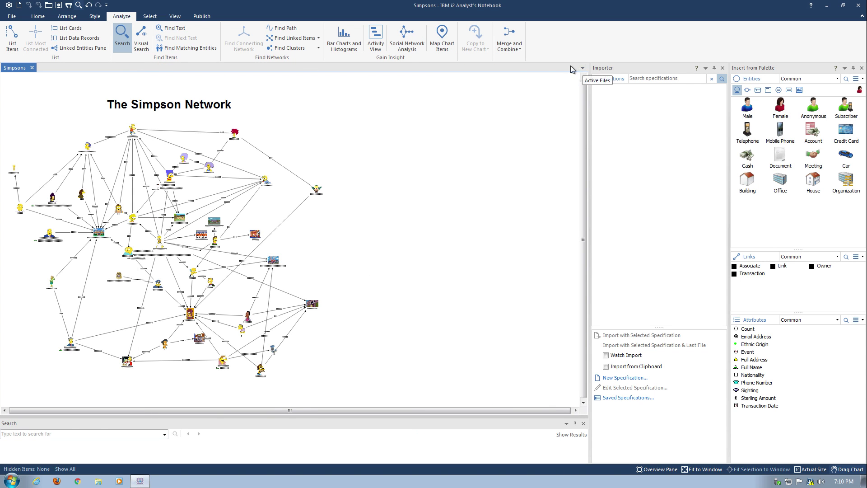
Reopen the Map Chart Items pane and dock it next to the Importer pane.
click(452, 38)
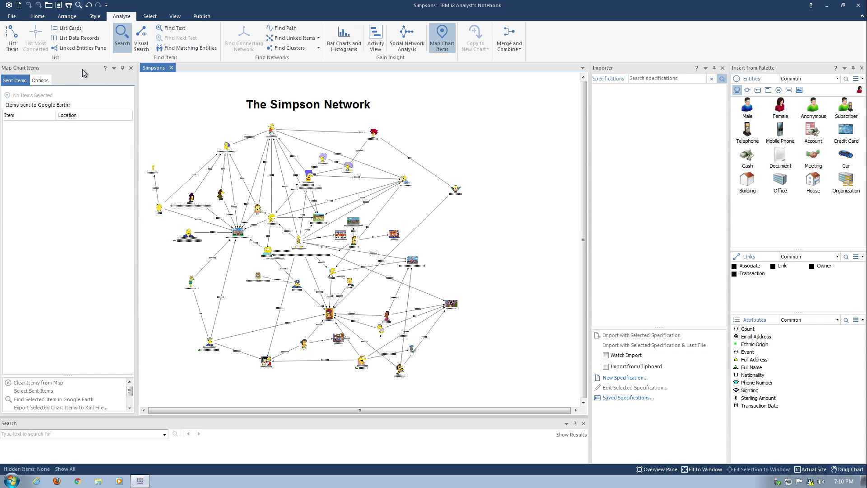
drag(83, 72, 310, 241)
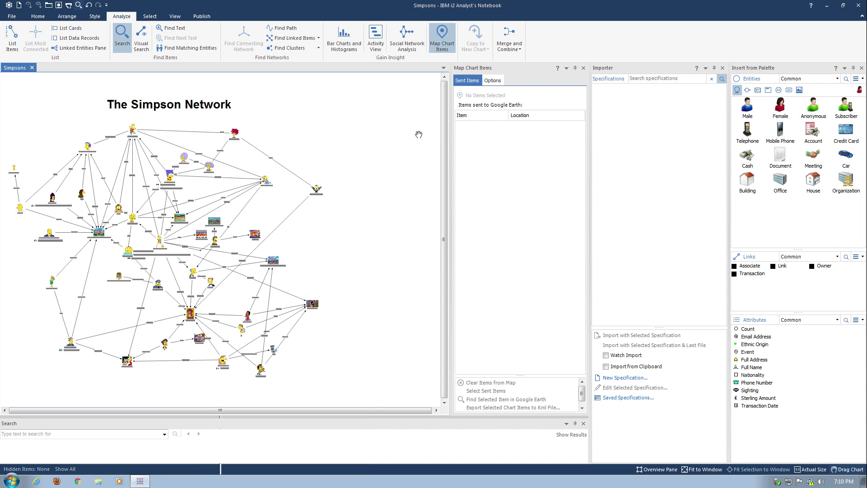
Set the Map Chart Items, Importer, Insert from Palette and Search panes to auto-hide.
click(575, 68)
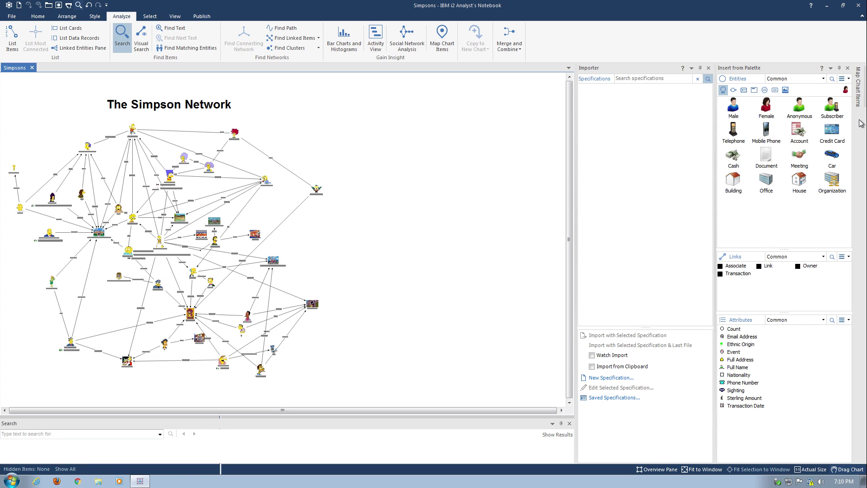
click(700, 70)
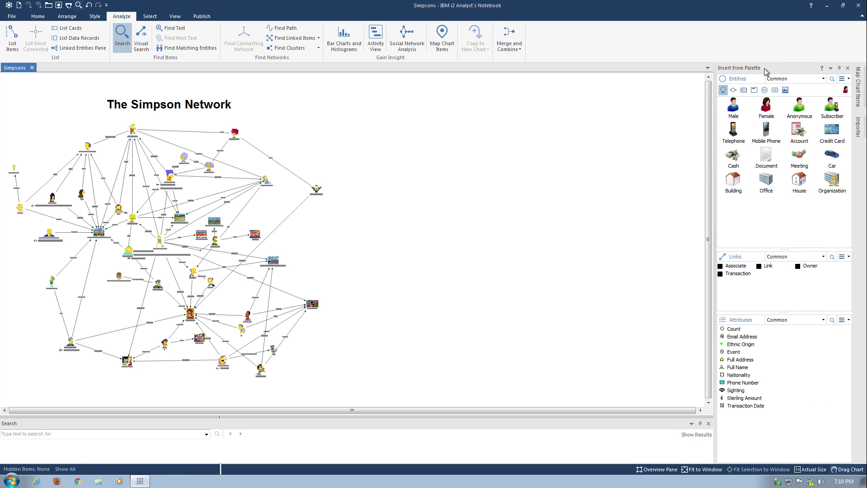
click(839, 68)
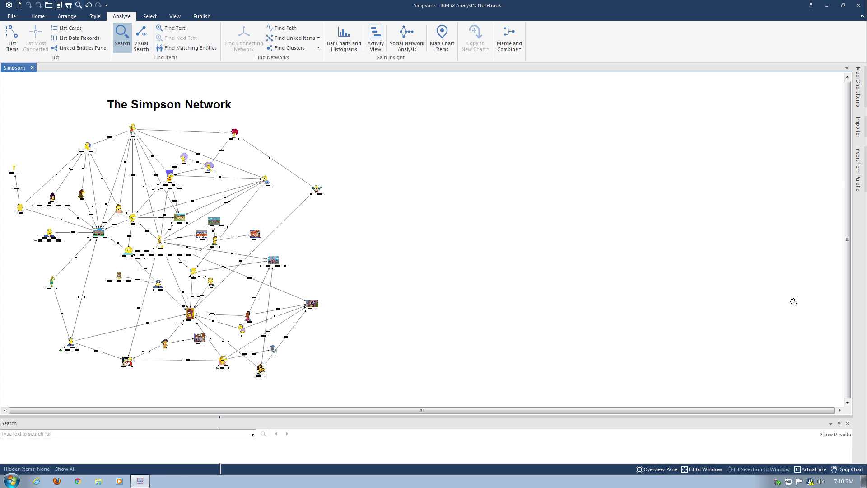
click(838, 421)
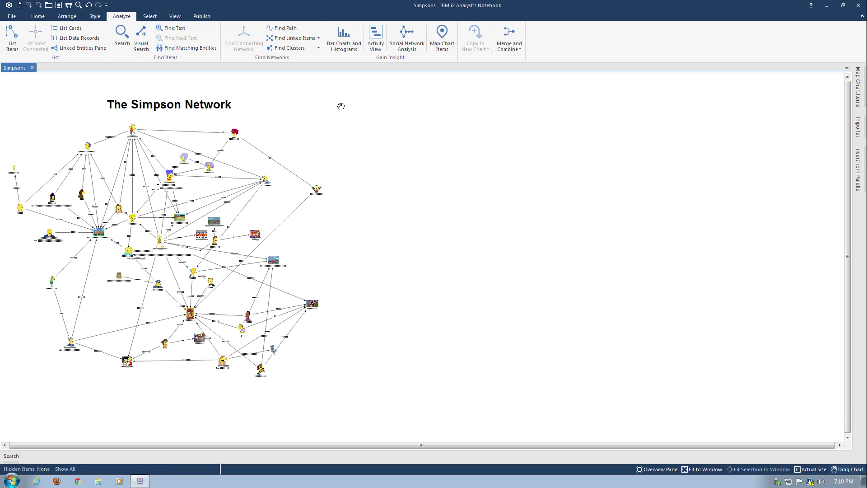
Add a Male entity and a Car entity below it from the palette in the chart's empty area beyond Sideshow Bob.
click(174, 17)
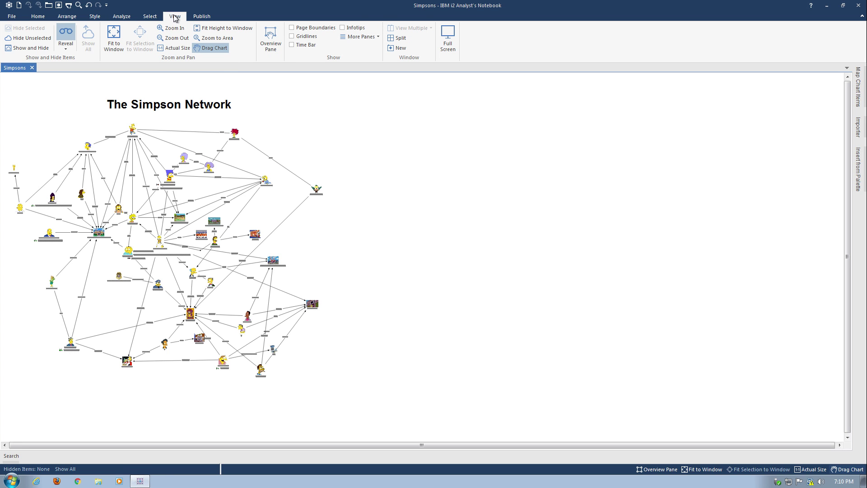
click(119, 43)
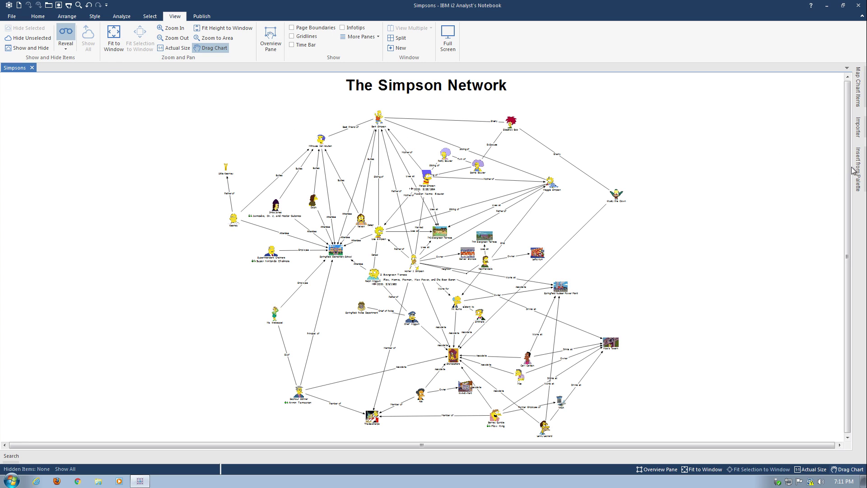
mouse_move(859, 172)
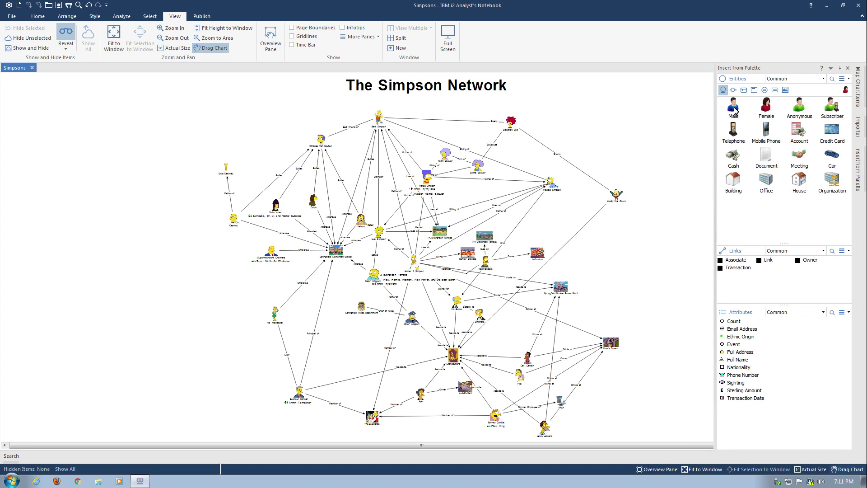
drag(734, 111, 632, 117)
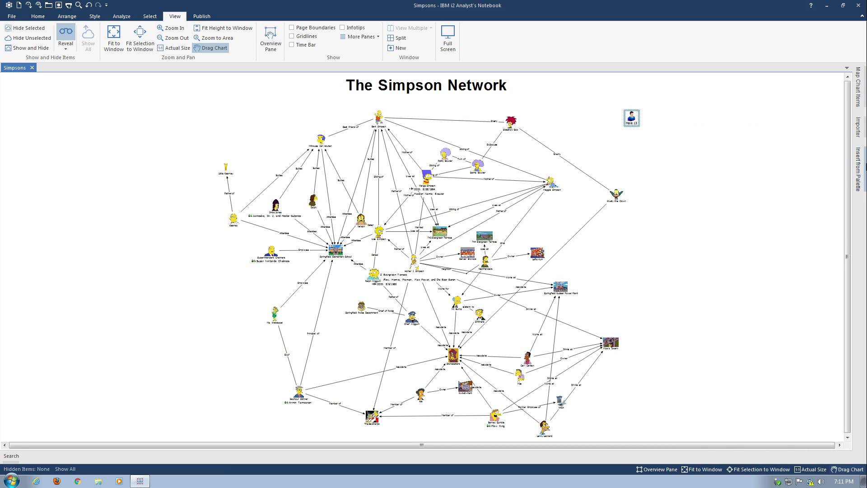
mouse_move(865, 165)
drag(832, 156, 635, 159)
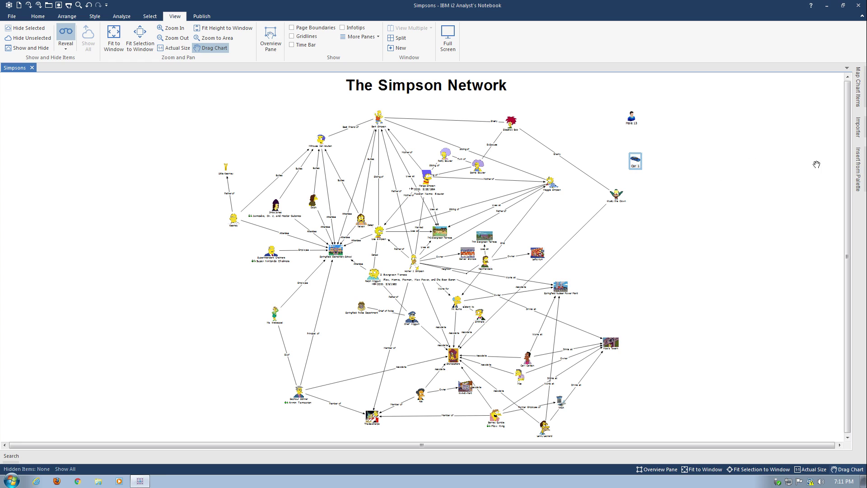
Pin the auto-hidden Insert from Palette pane open and dock it along the opposite side of the chart.
mouse_move(863, 164)
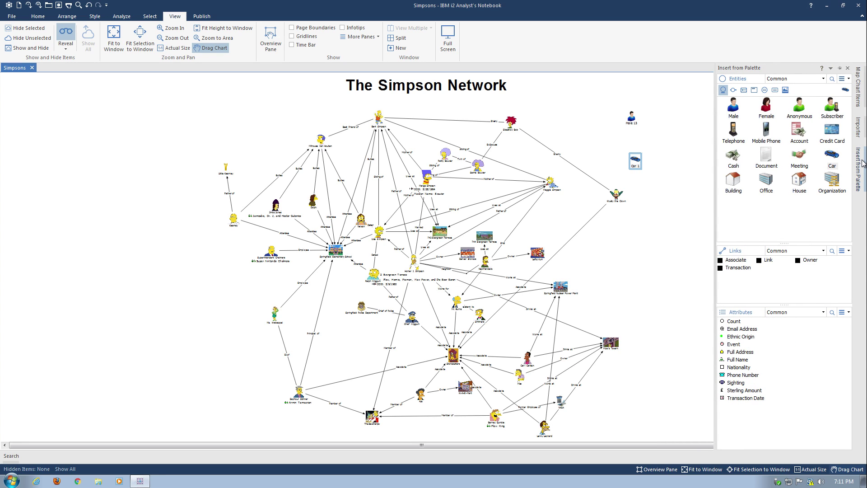
click(840, 69)
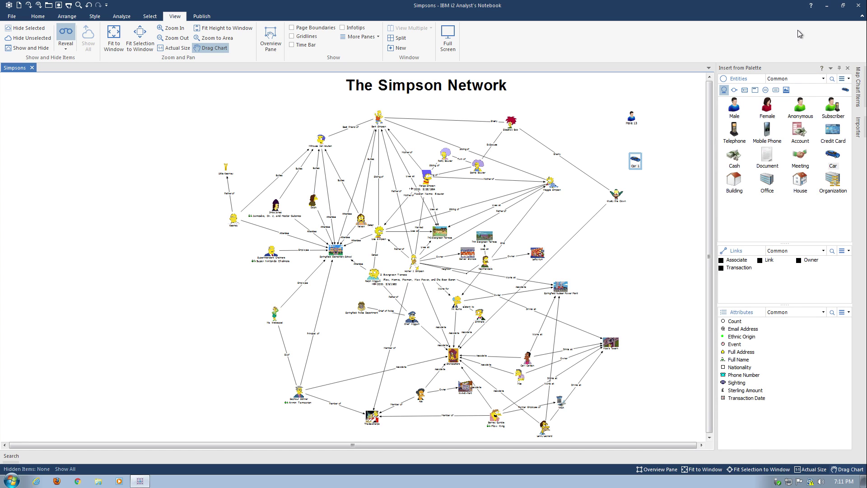
drag(777, 67, 20, 257)
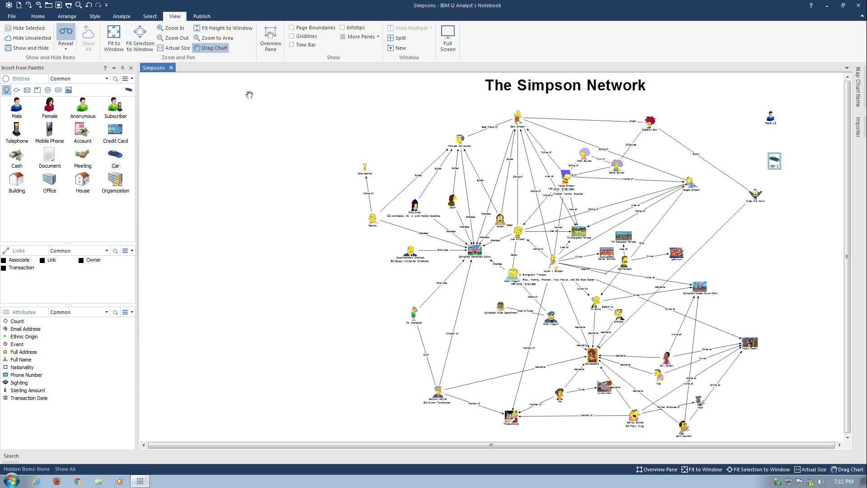
Make the Insert from Palette pane floating, widen it across the chart, and place it over the chart's lower half.
click(114, 69)
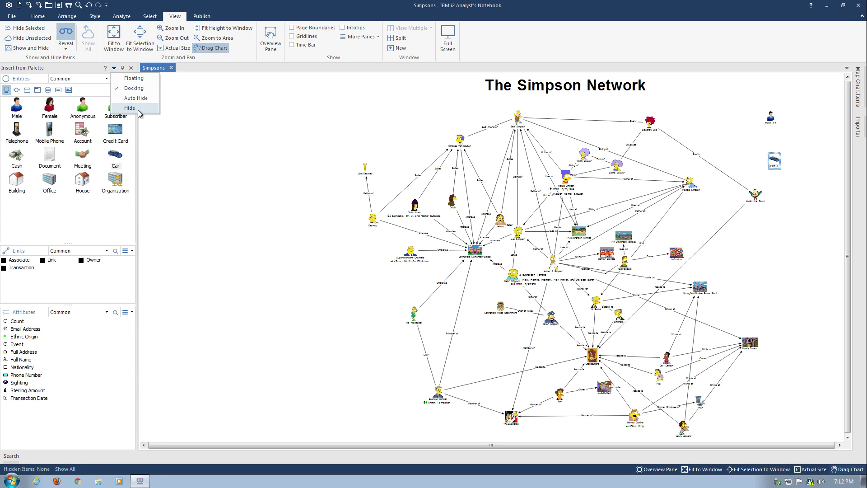
click(137, 79)
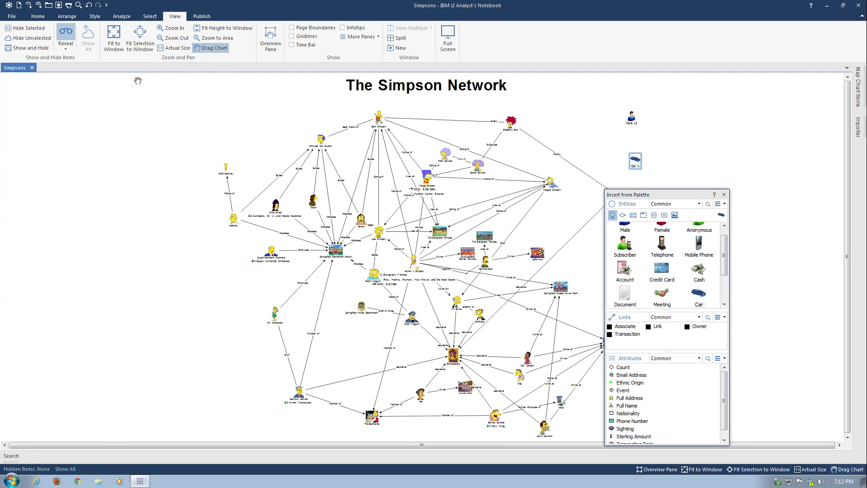
drag(683, 195, 149, 115)
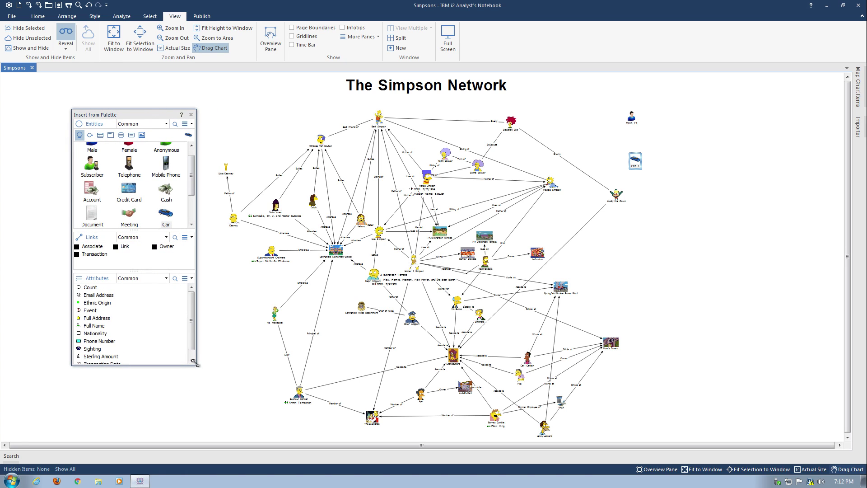
drag(194, 363, 694, 300)
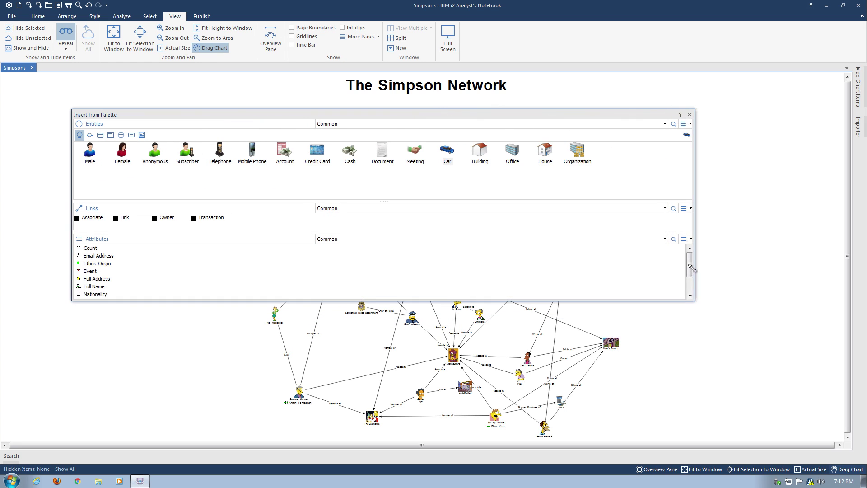
drag(435, 116, 430, 257)
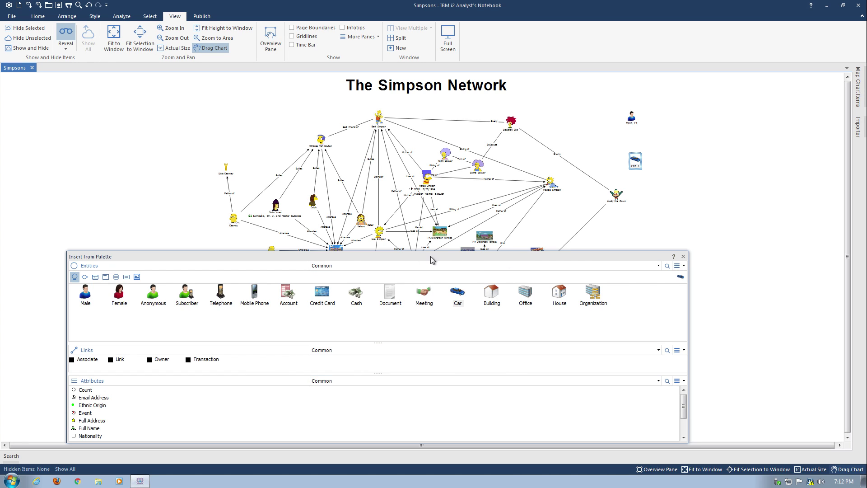
Dock the floating Insert from Palette pane back beside the auto-hidden panes and set it to auto-hide.
drag(356, 258, 844, 261)
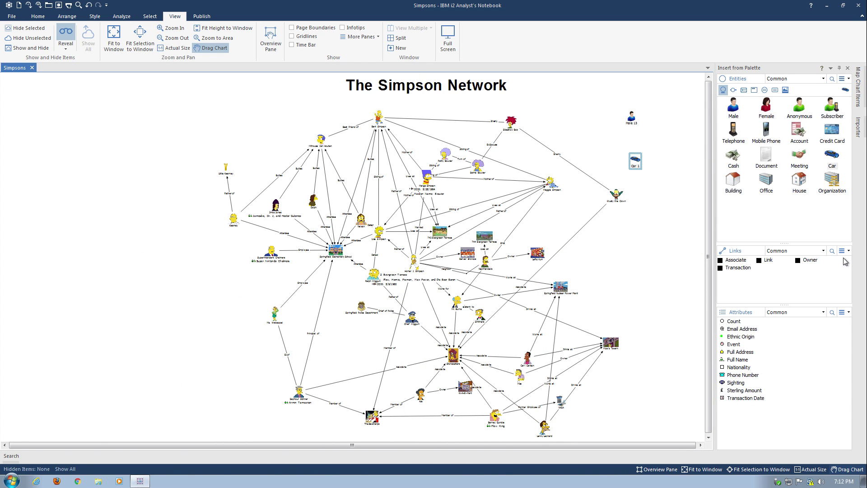
click(838, 67)
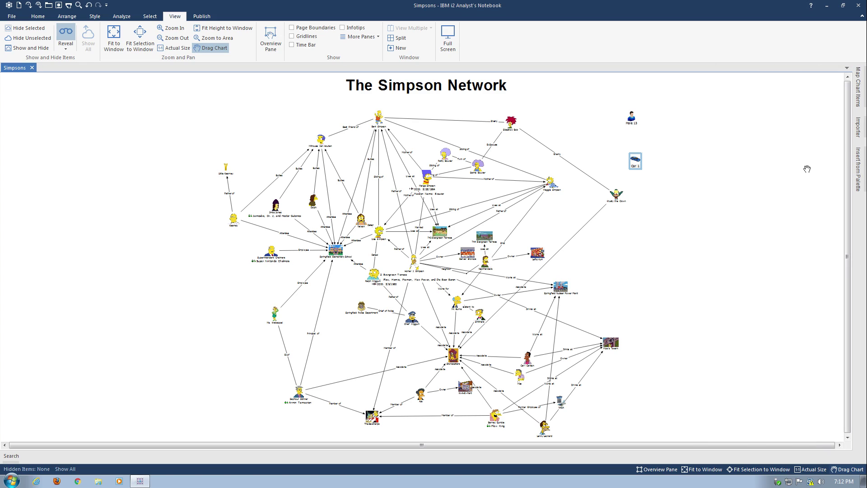